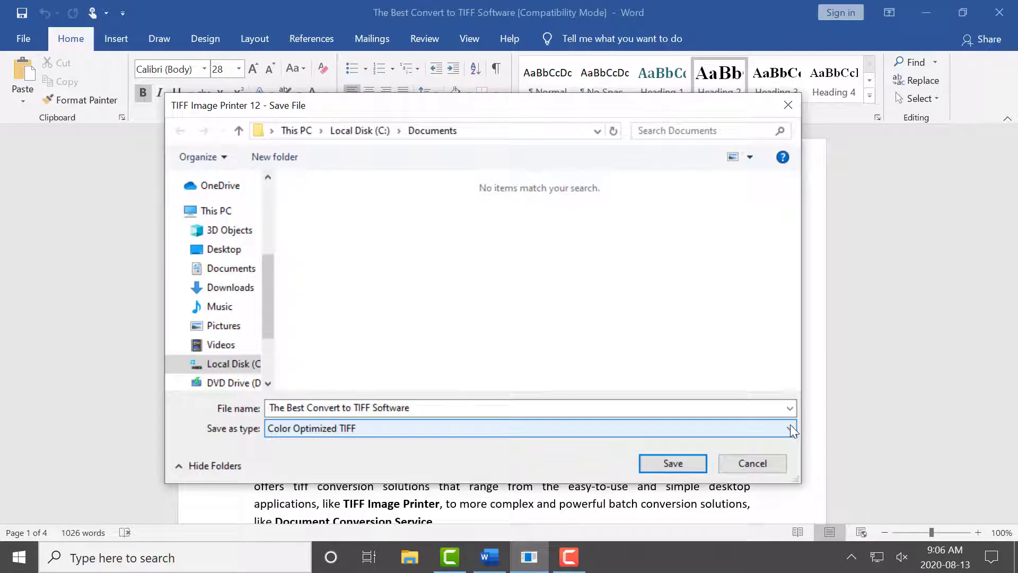
Step: Show the TIFF output types available for saving the printed document
click(790, 429)
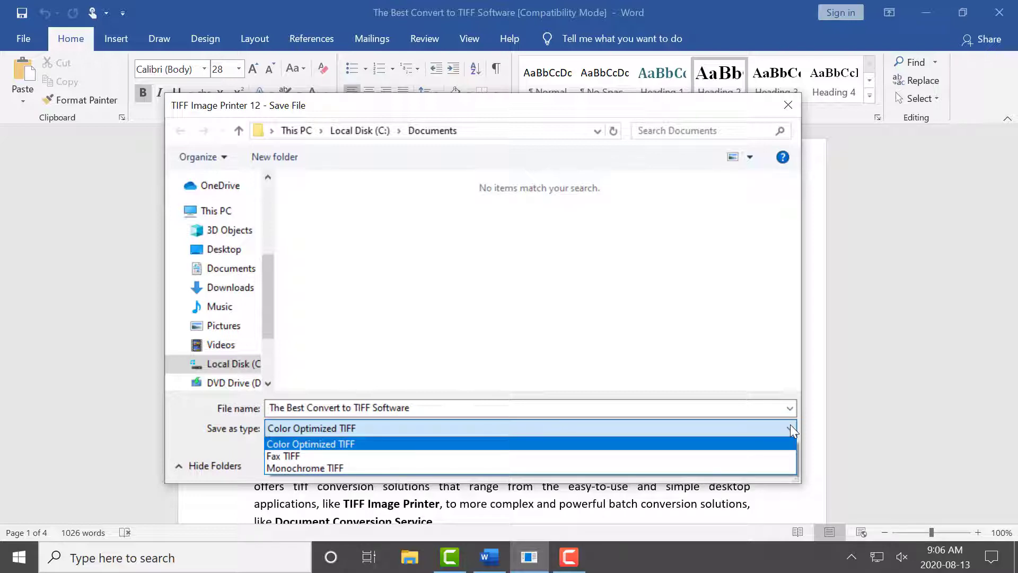
click(777, 463)
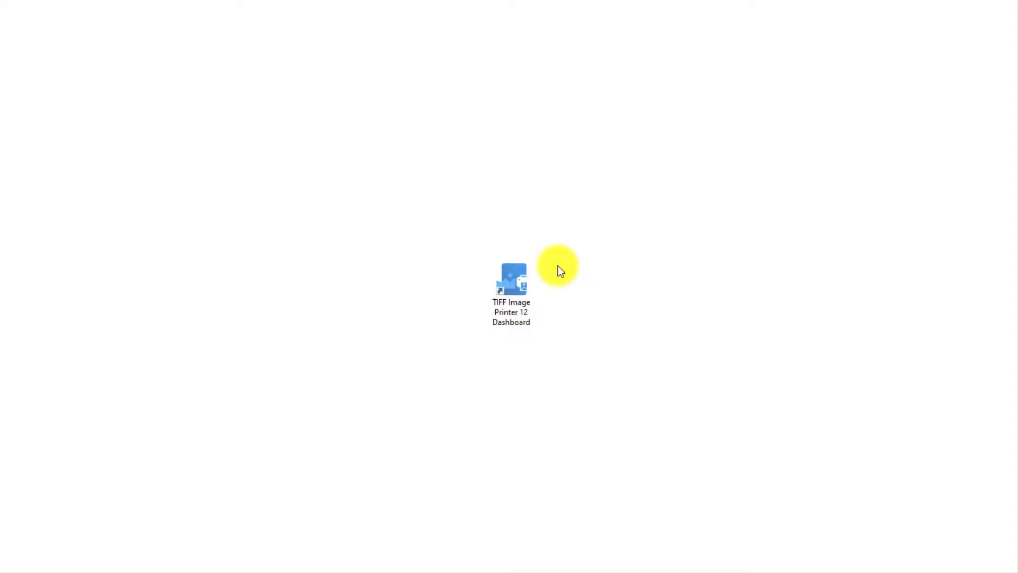
Step: Open the TIFF Image Printer 12 Dashboard, assign the Fax TIFF profile to the TIFF Image Printer 12 printer and save the change
double_click(522, 271)
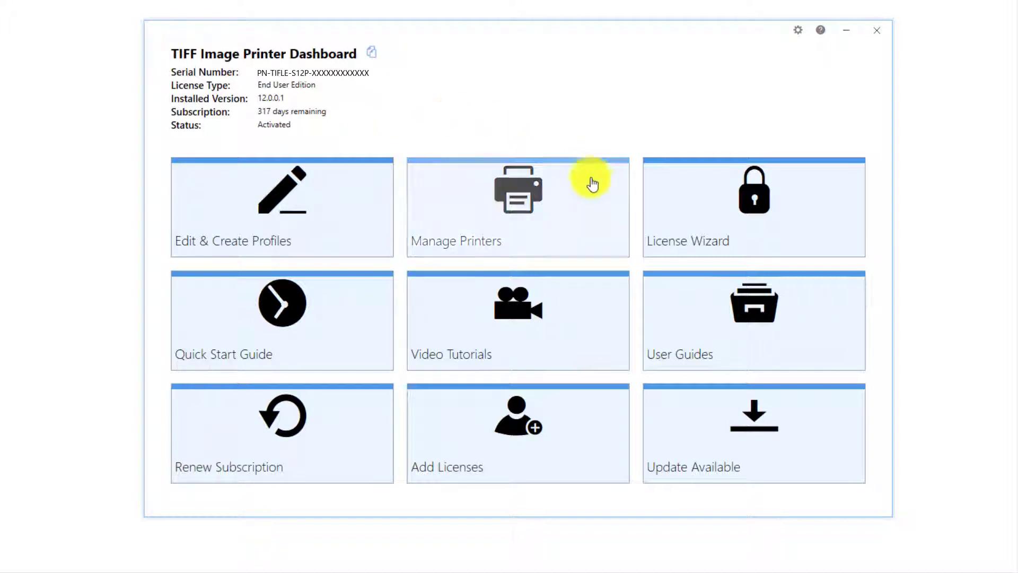
click(597, 206)
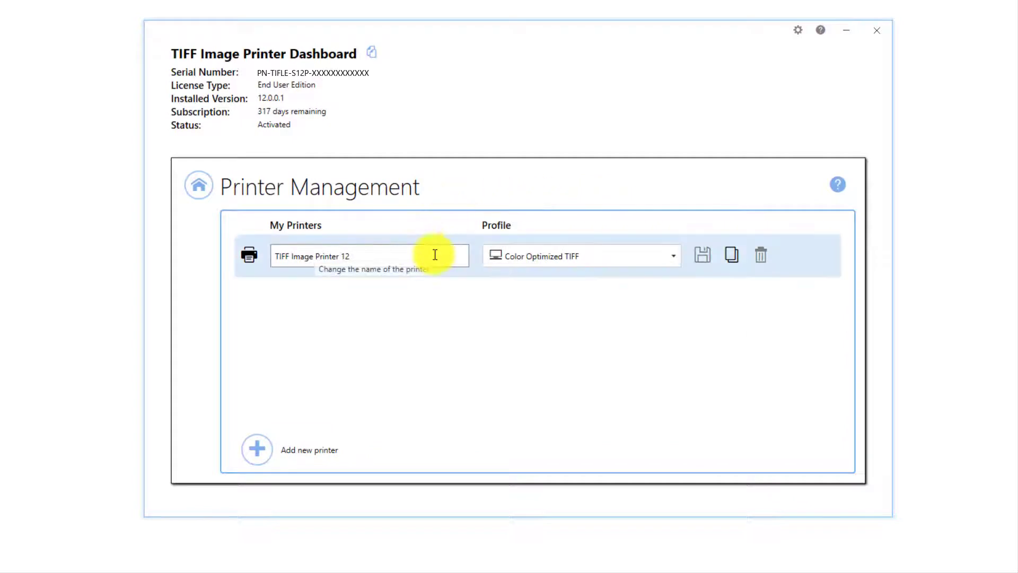
click(676, 257)
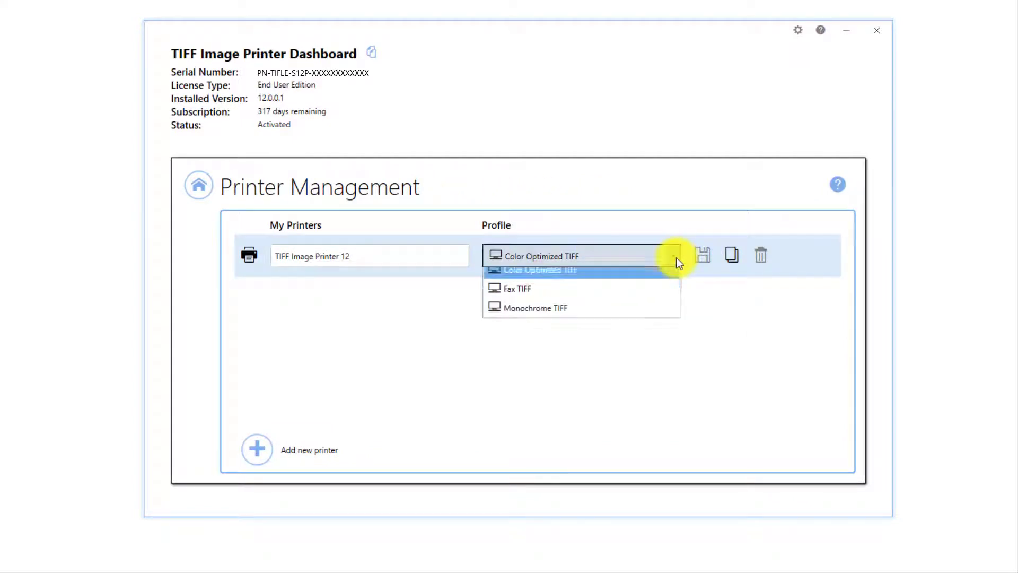
click(668, 298)
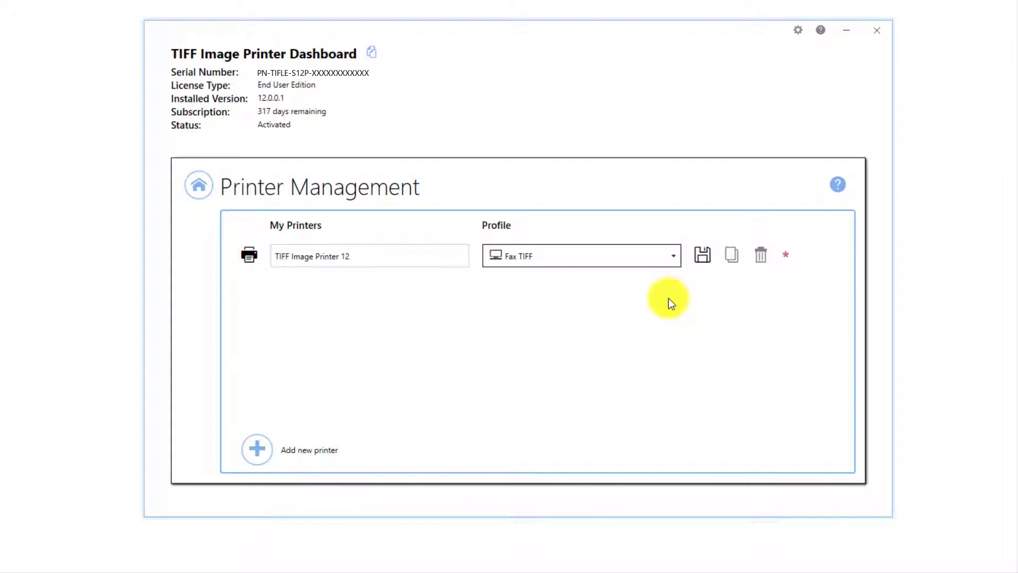
click(696, 257)
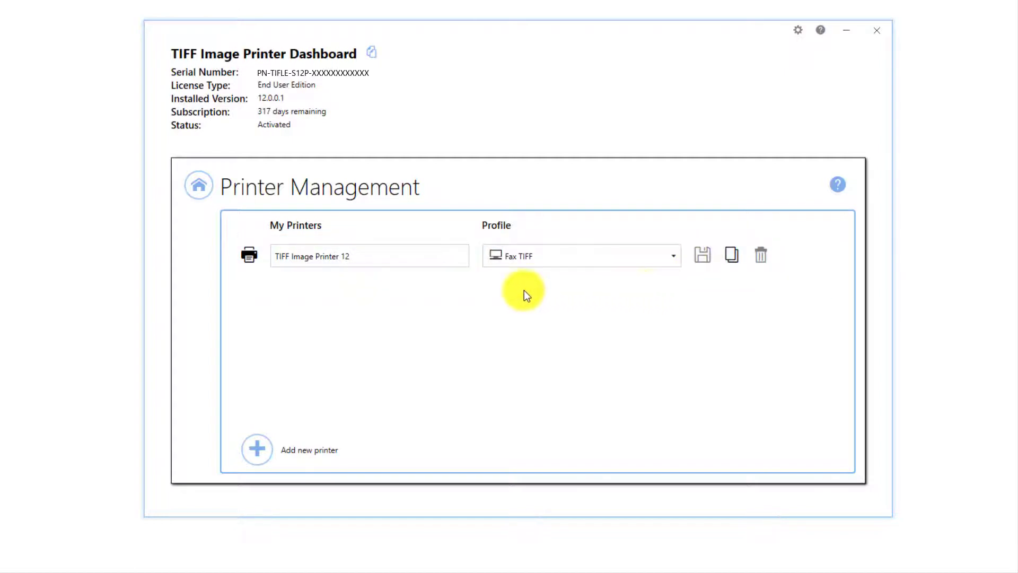
click(381, 258)
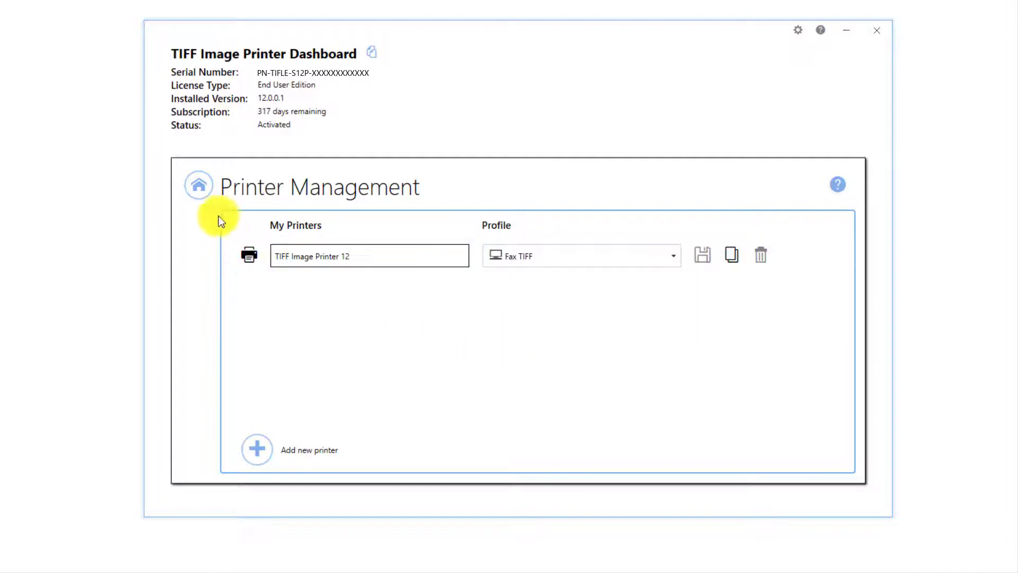
click(203, 194)
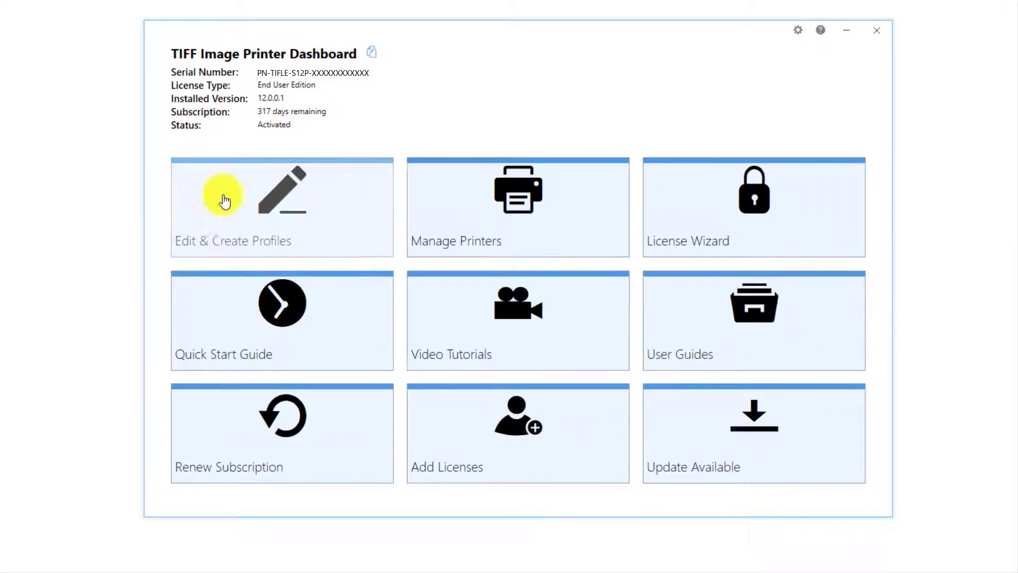
Step: Duplicate the Fax TIFF profile in the profile manager and examine the copy's Fax Mode settings and fax profile choices
click(347, 203)
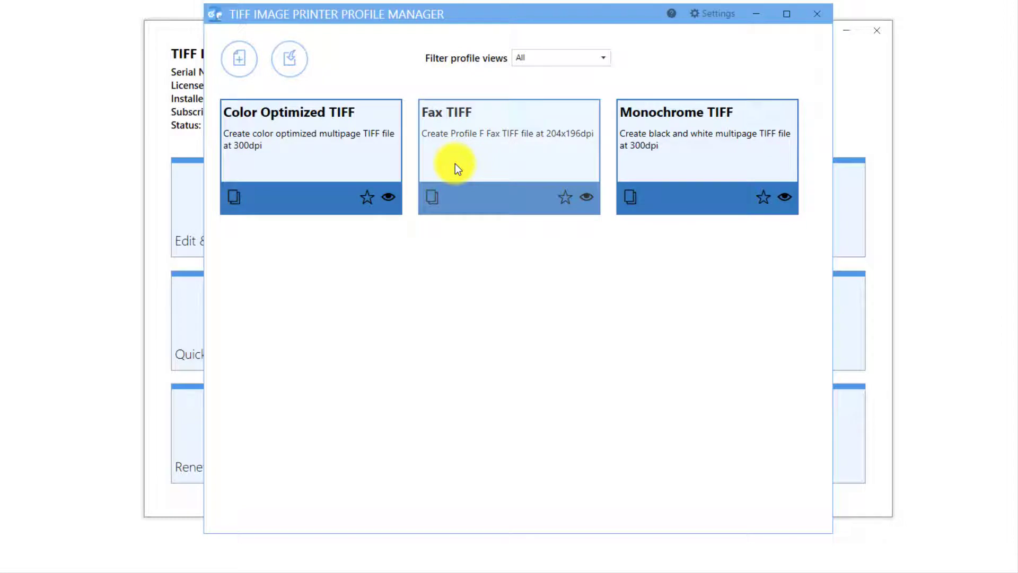
click(430, 200)
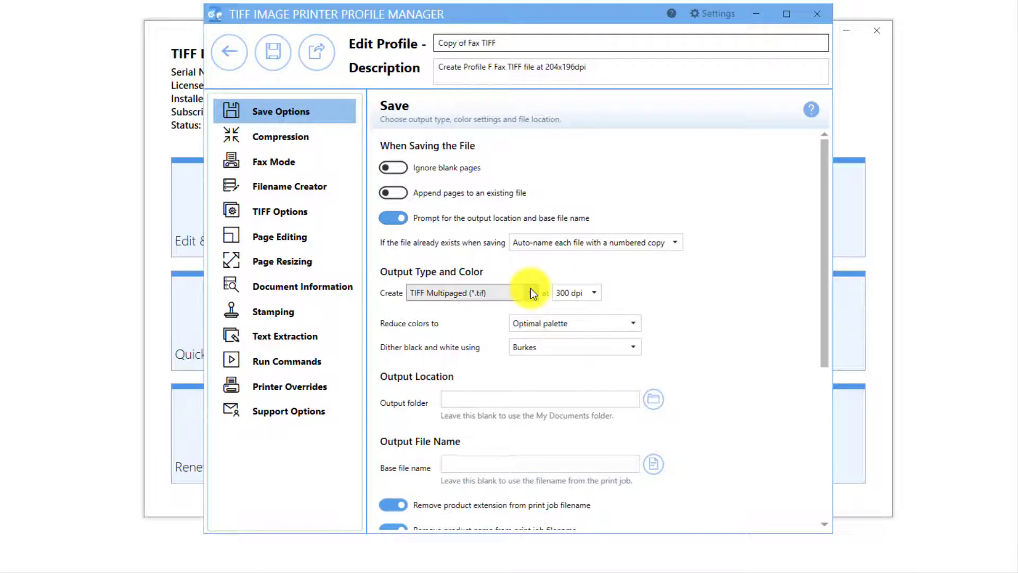
click(311, 164)
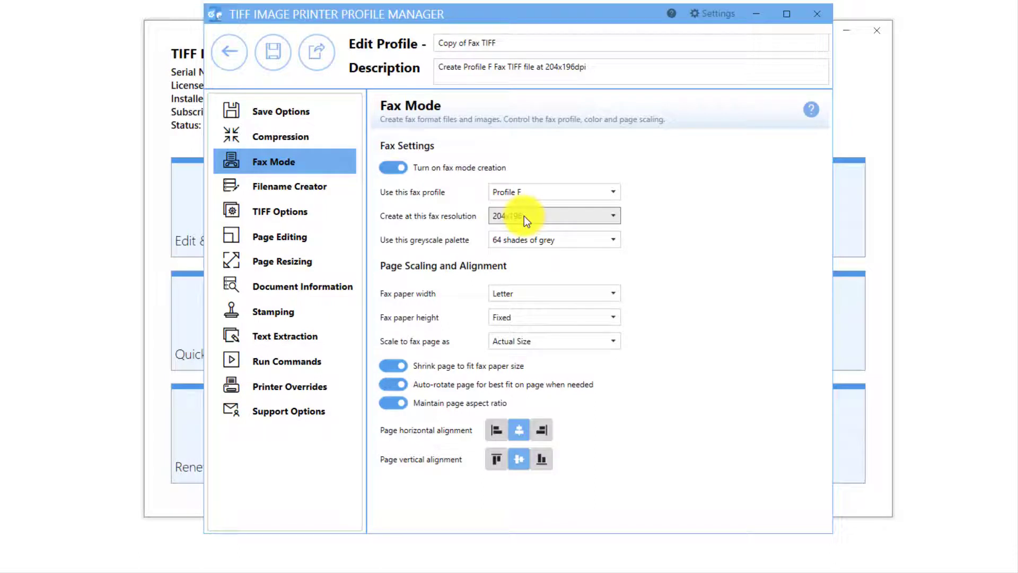
click(399, 173)
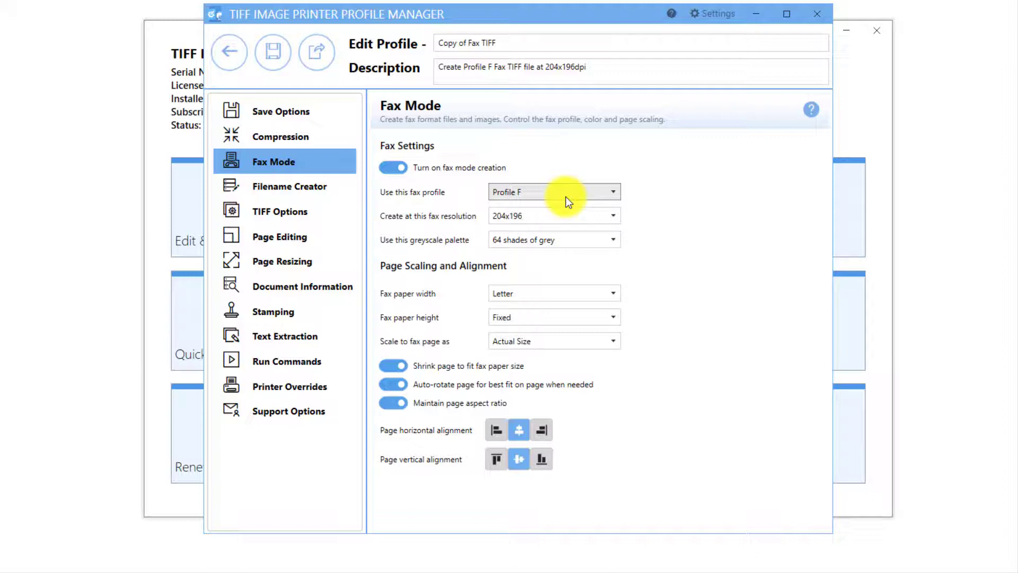
click(610, 198)
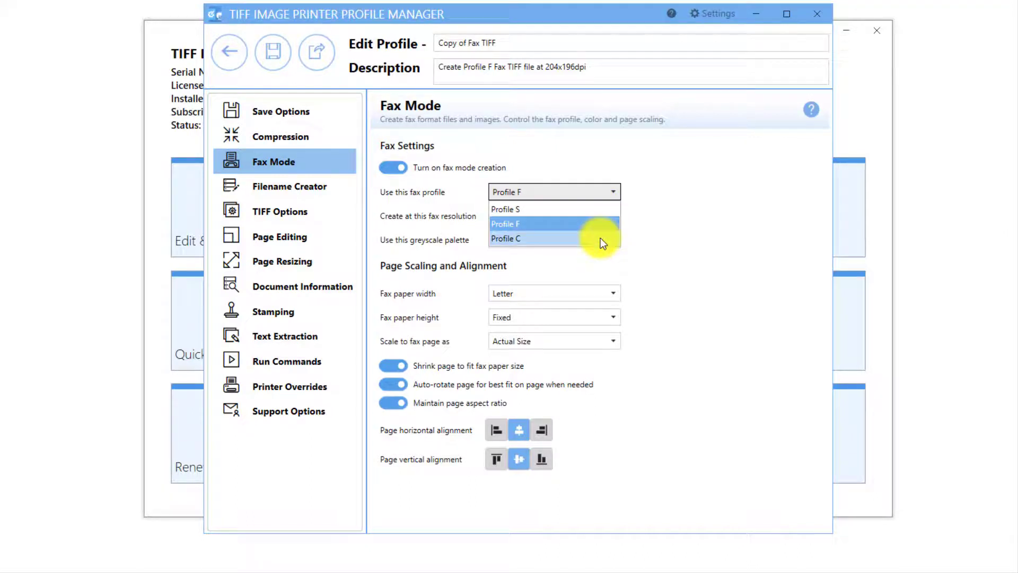
click(712, 247)
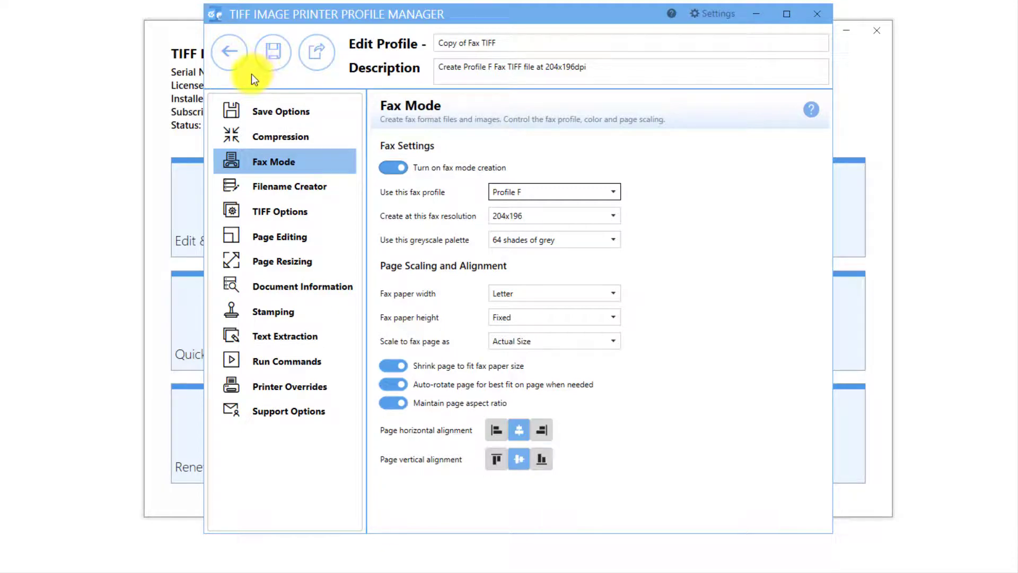
Step: Discard the unsaved copy of the Fax TIFF profile and close the profile manager and the dashboard
click(239, 65)
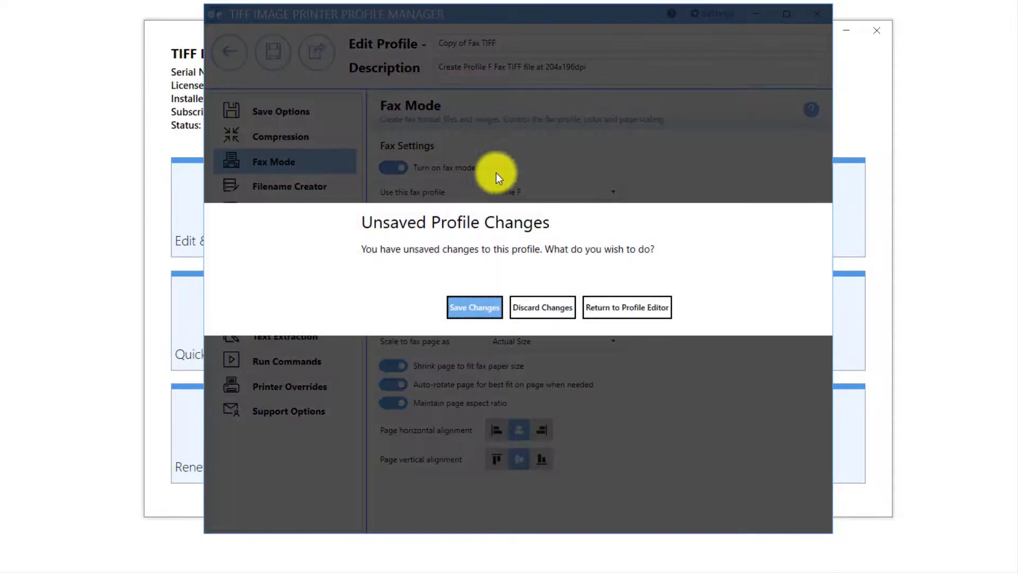
click(569, 305)
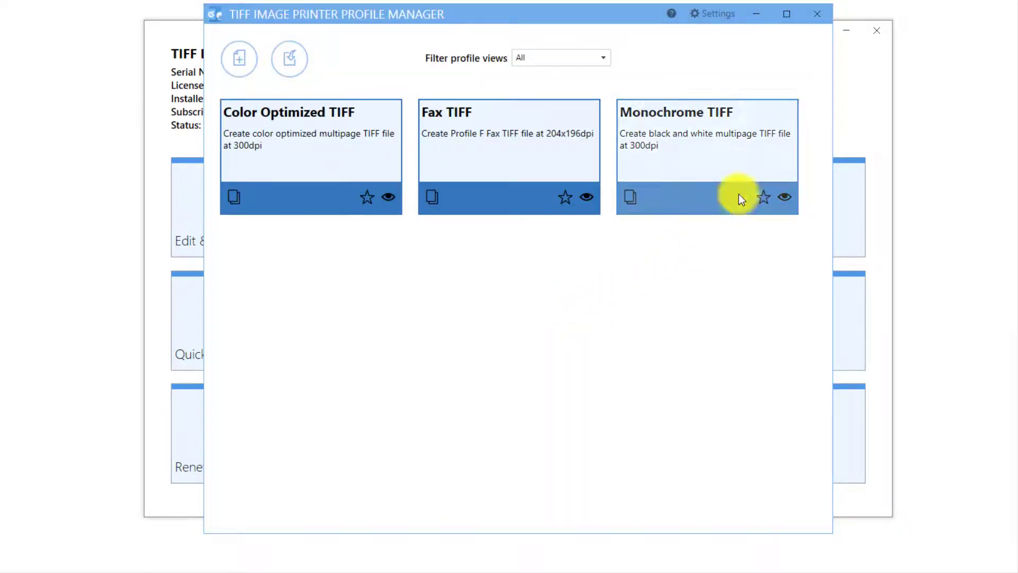
click(816, 14)
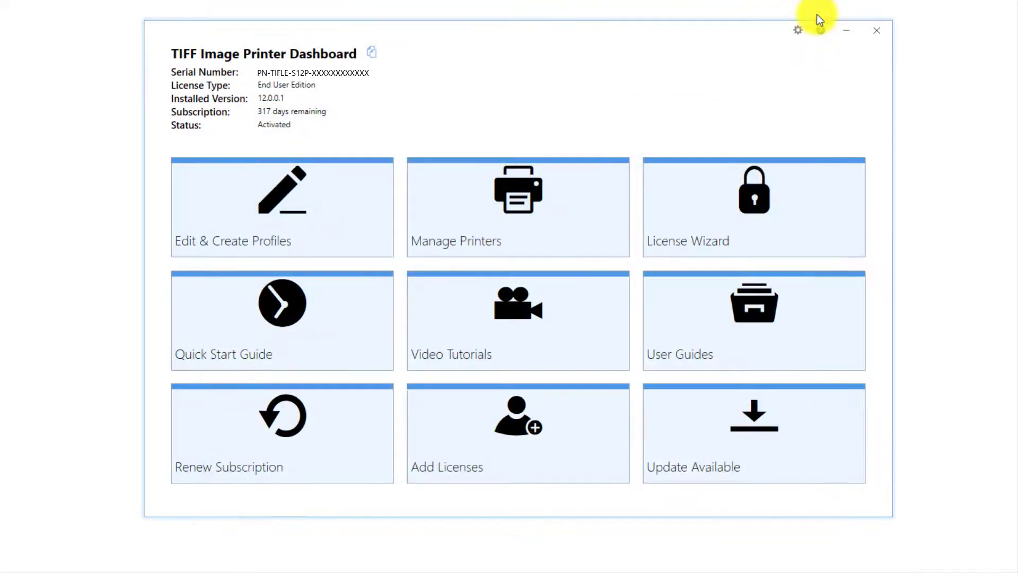
click(868, 34)
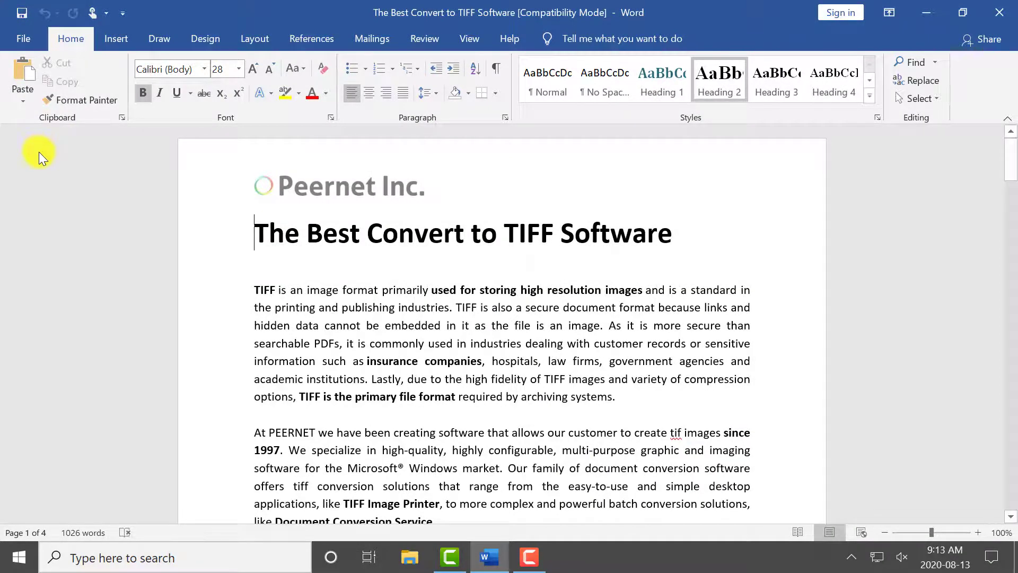
Step: In Word, print all pages of The Best Convert to TIFF Software document to TIFF Image Printer 12
click(41, 45)
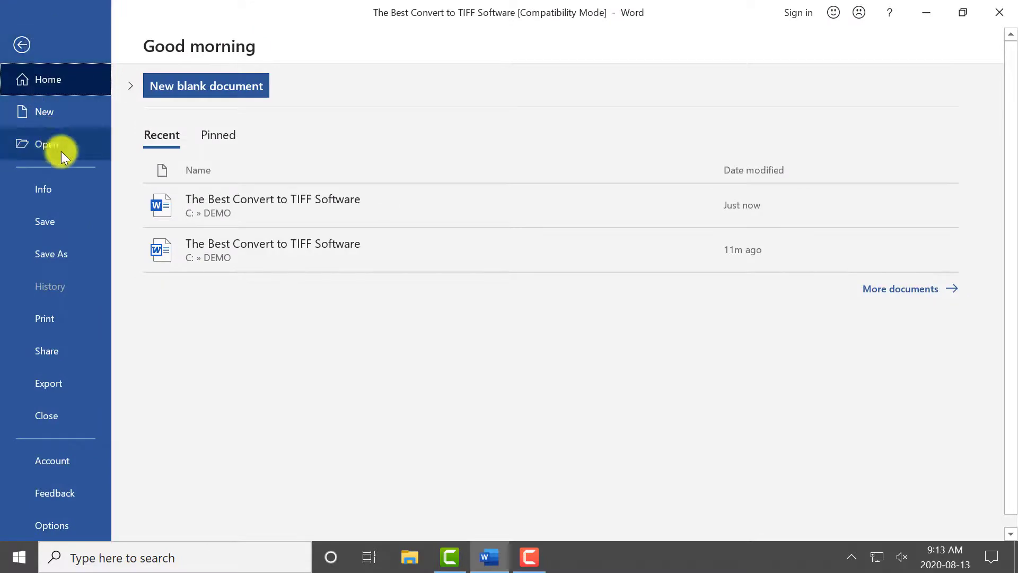
click(78, 311)
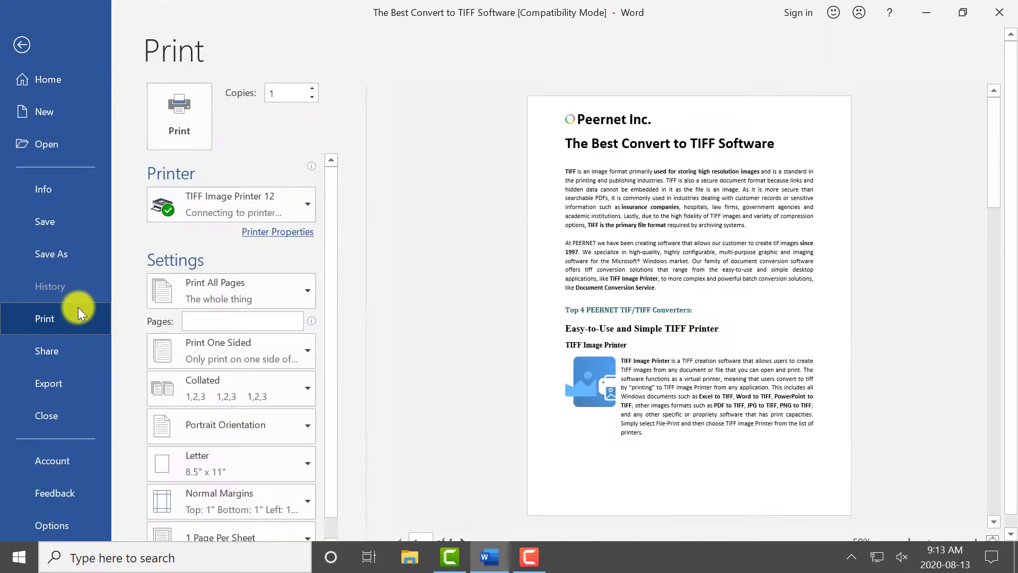
mouse_move(221, 207)
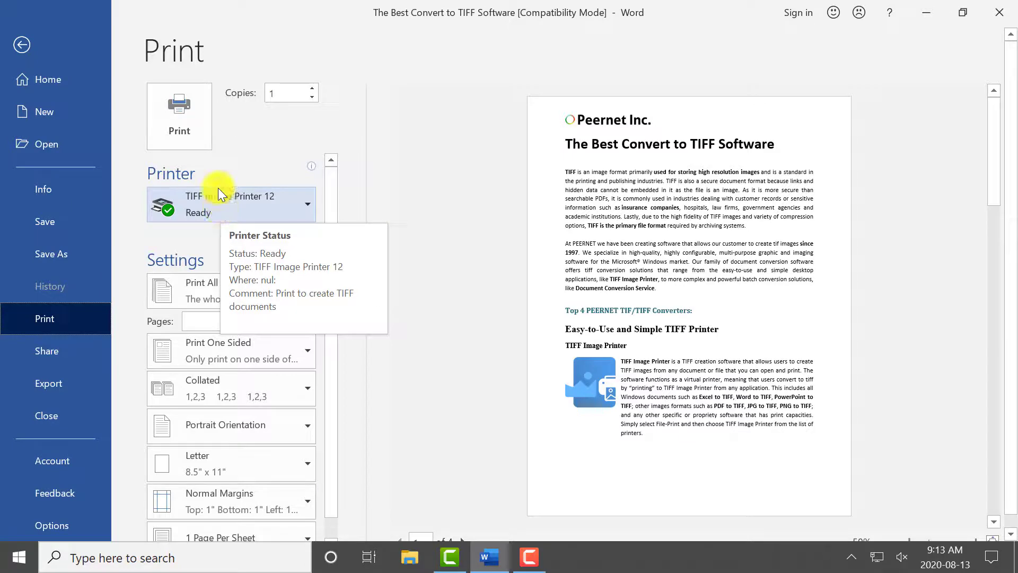
click(199, 135)
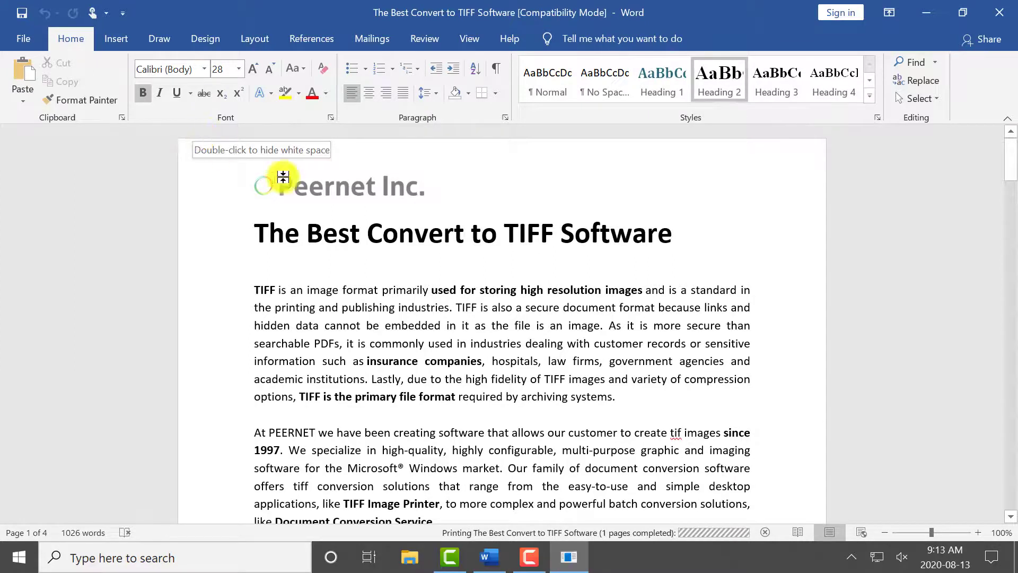
Step: Save the output as a Fax TIFF named The Best Convert to TIFF Software in C:\Documents
click(416, 408)
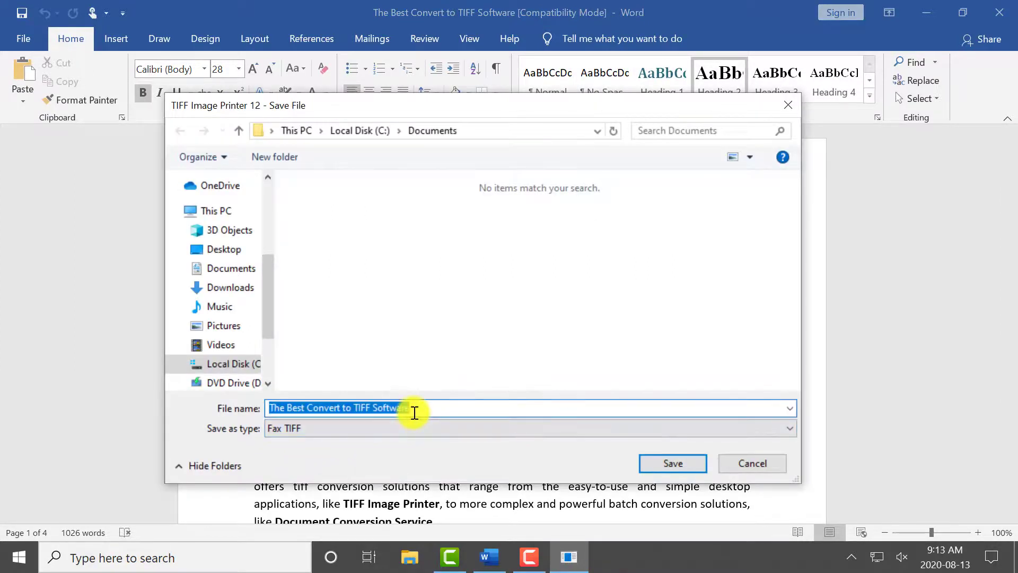
click(485, 131)
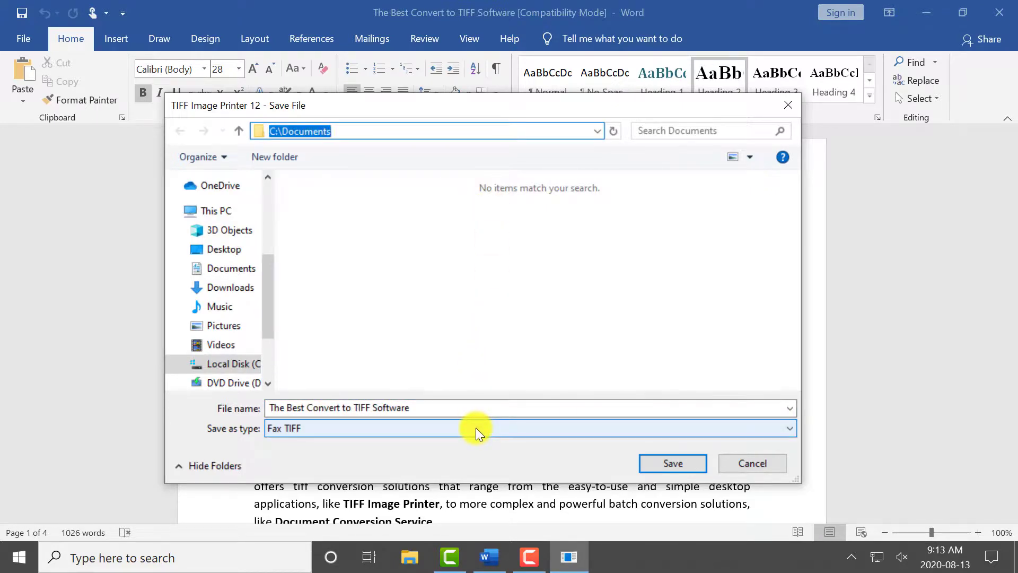
click(695, 461)
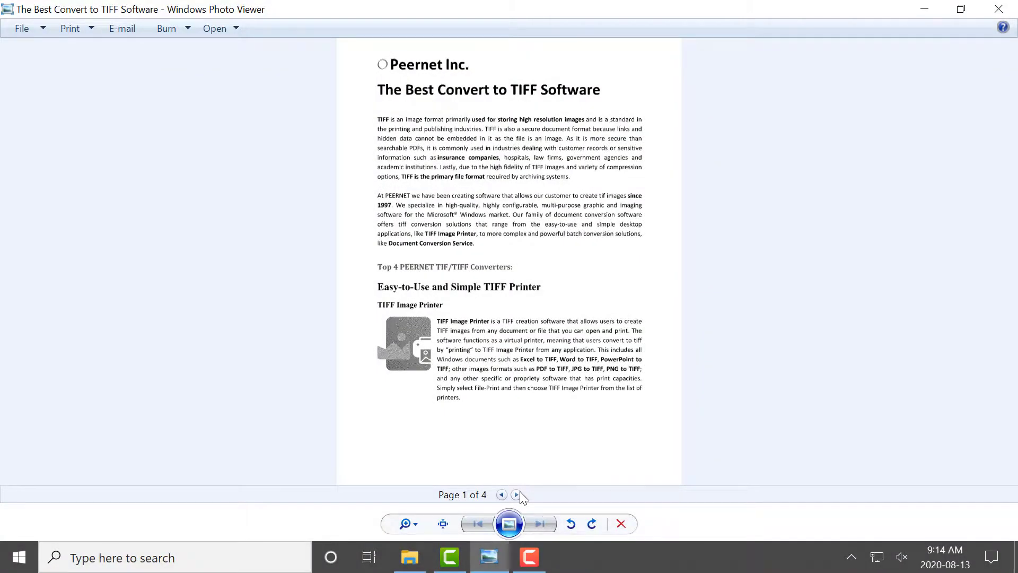
Step: Page forward and back through the created fax TIFF to examine its converted pages
click(520, 492)
click(519, 493)
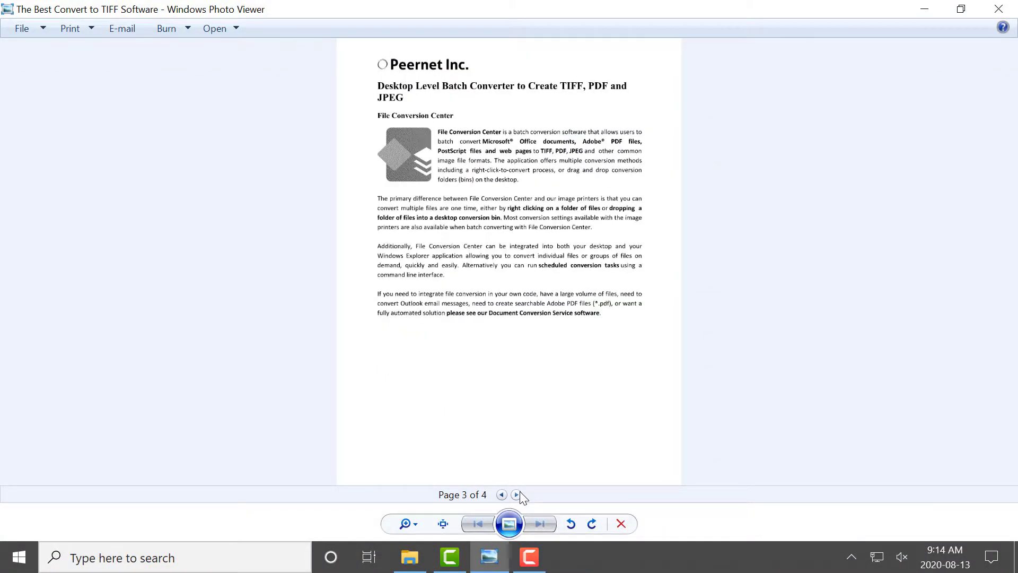
click(520, 493)
click(505, 494)
click(505, 495)
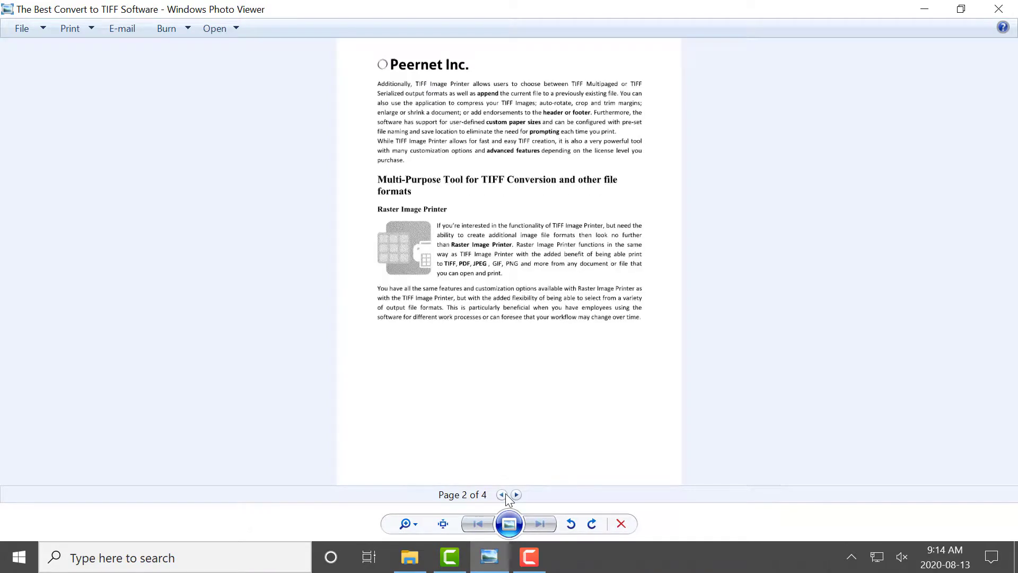
click(502, 495)
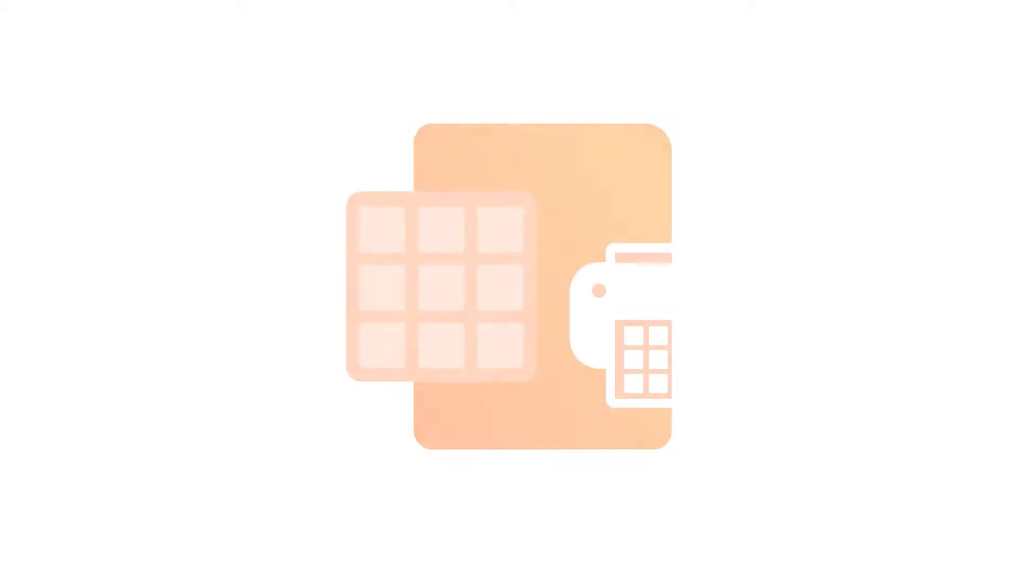